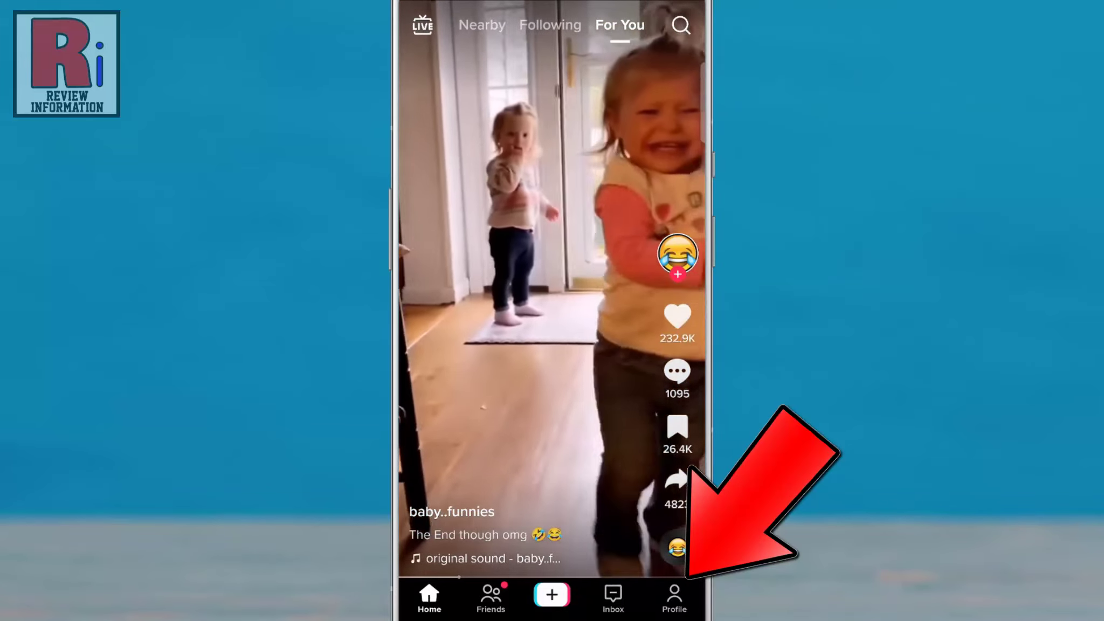
Go from the Profile's top-right menu to Settings and privacy.
left_click(675, 596)
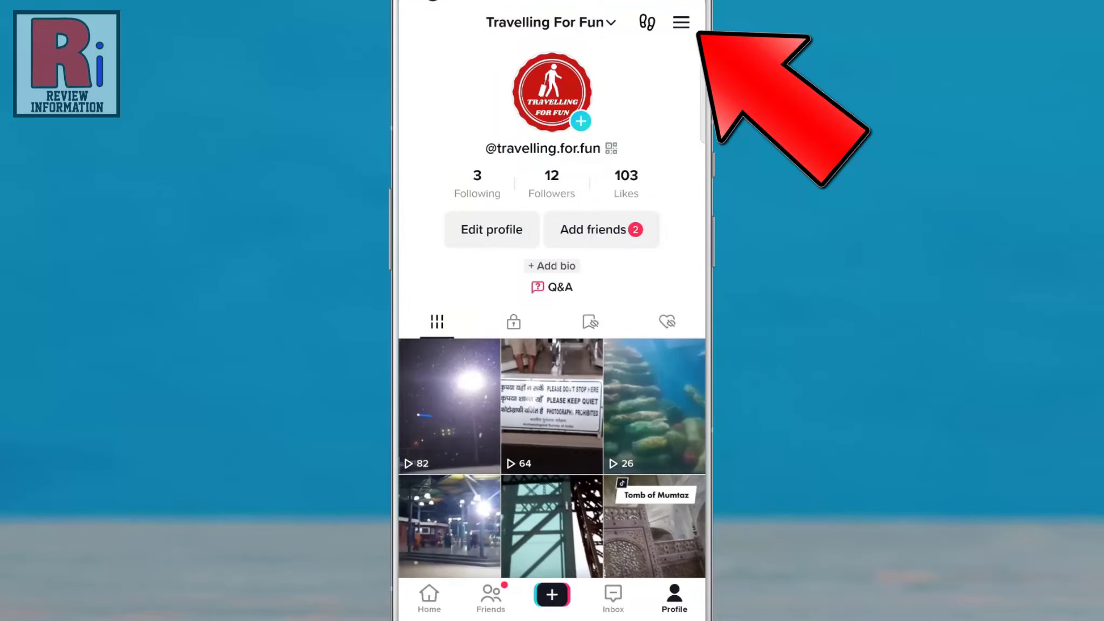
left_click(681, 22)
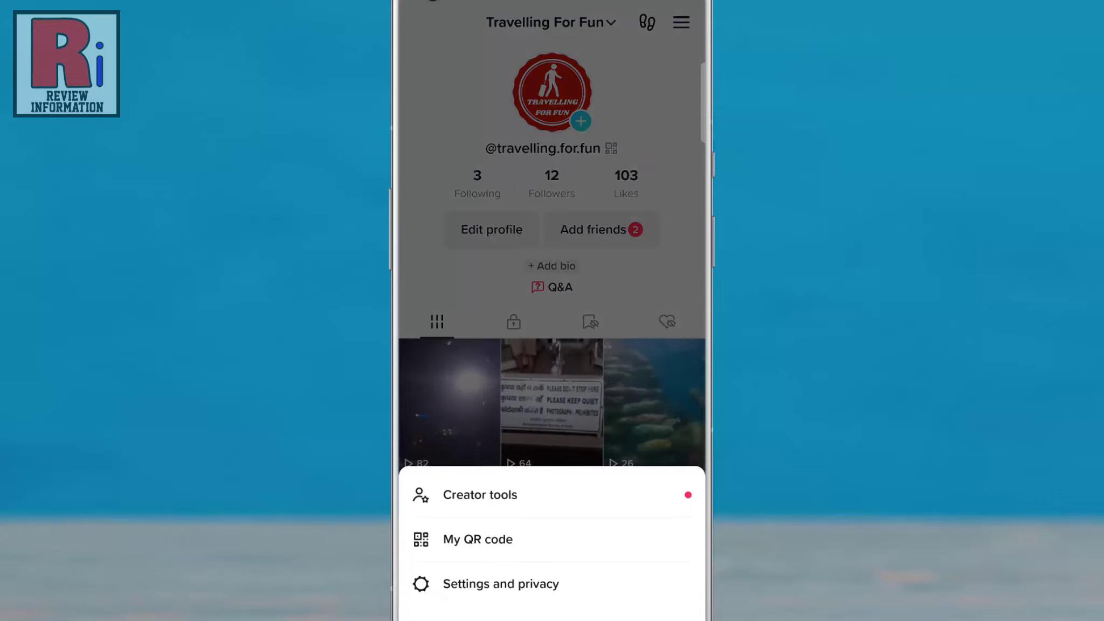
left_click(618, 584)
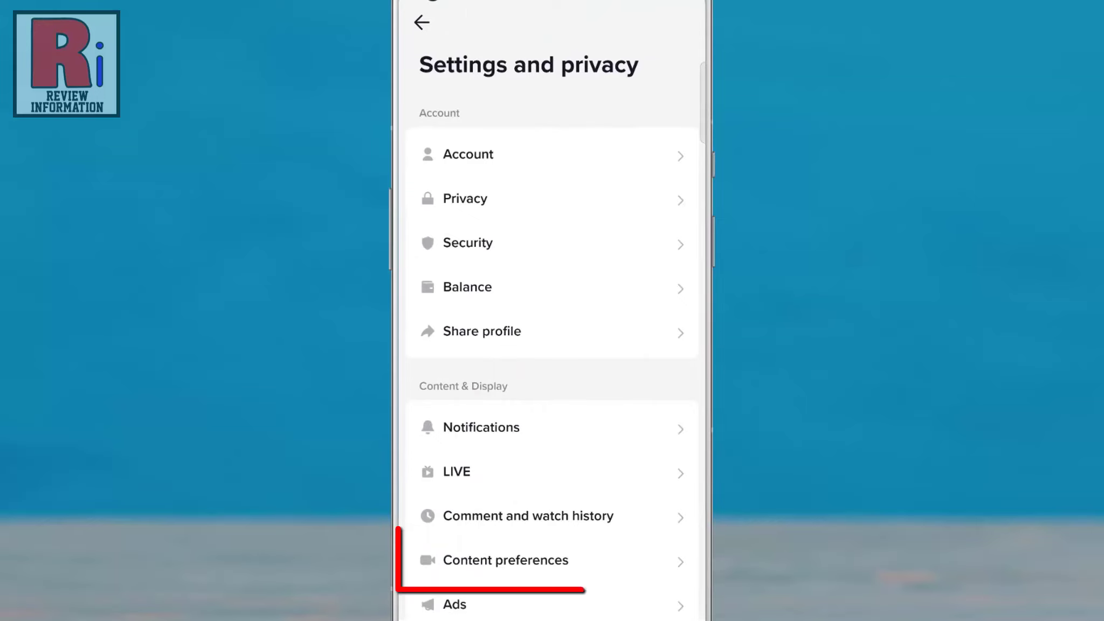
Go to Content preferences and open Filter video keywords.
left_click(580, 560)
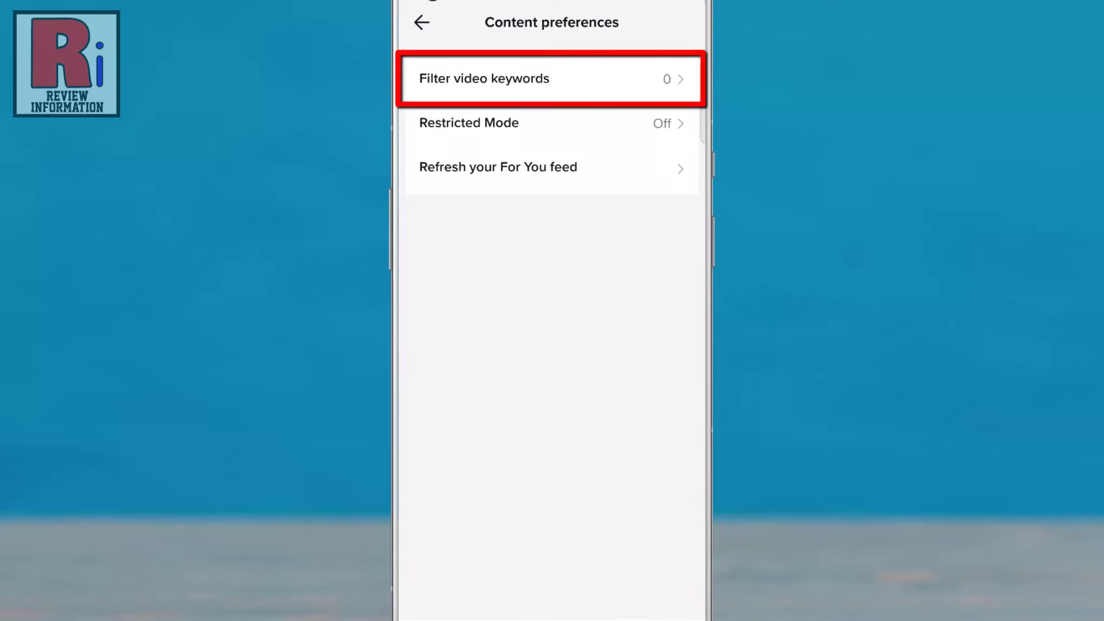
left_click(552, 79)
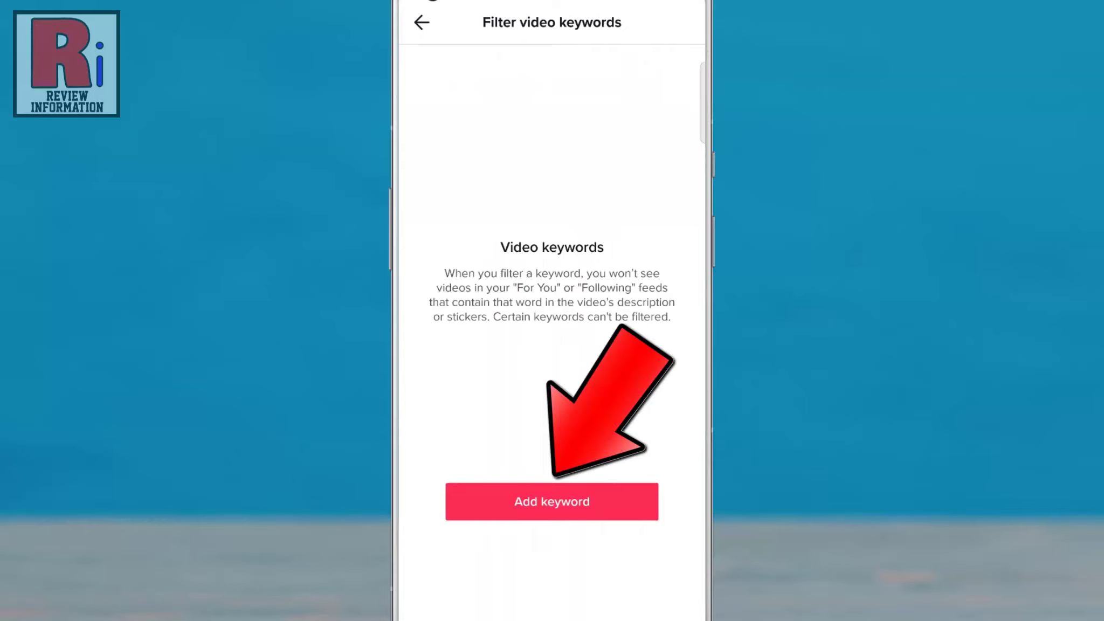
Save the keyword 'idiot' as a filter applied to For You and Following.
left_click(552, 501)
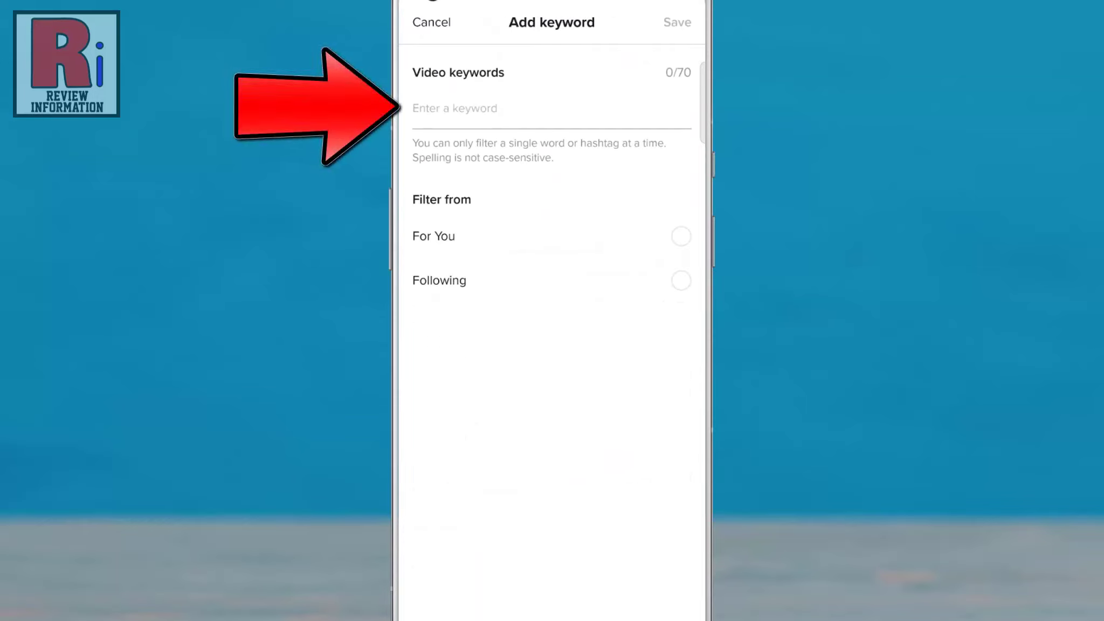
left_click(562, 111)
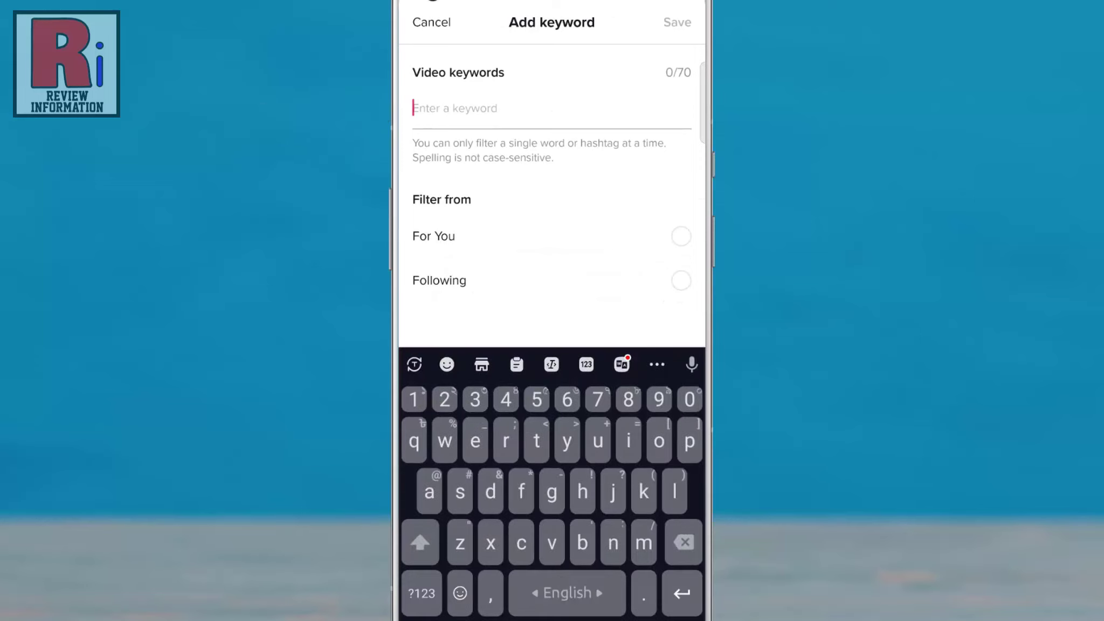
type("idiot")
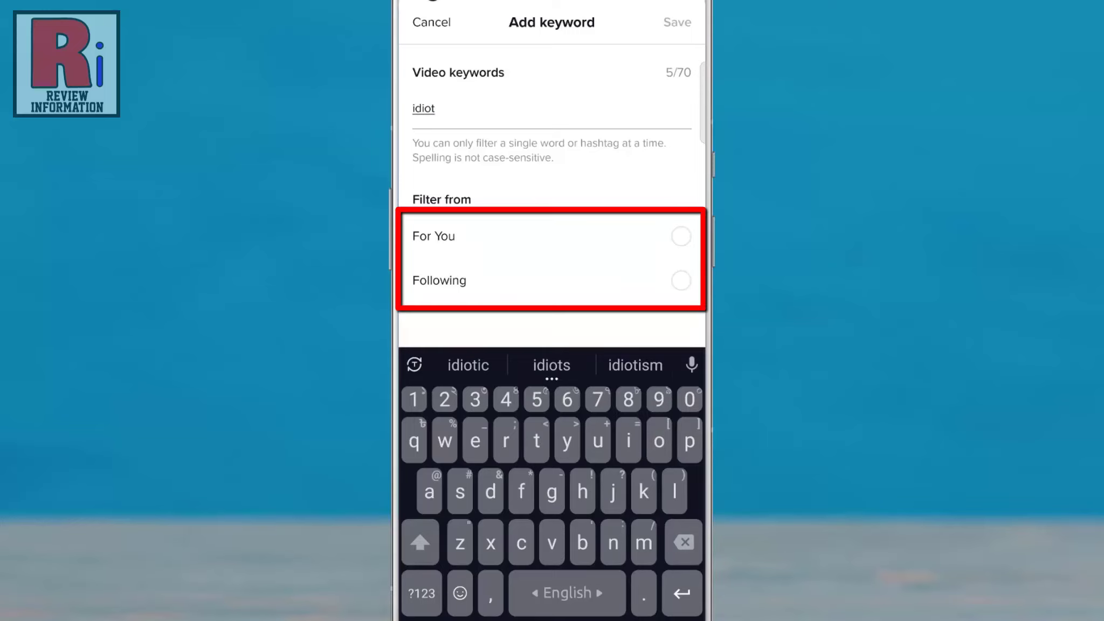
left_click(681, 235)
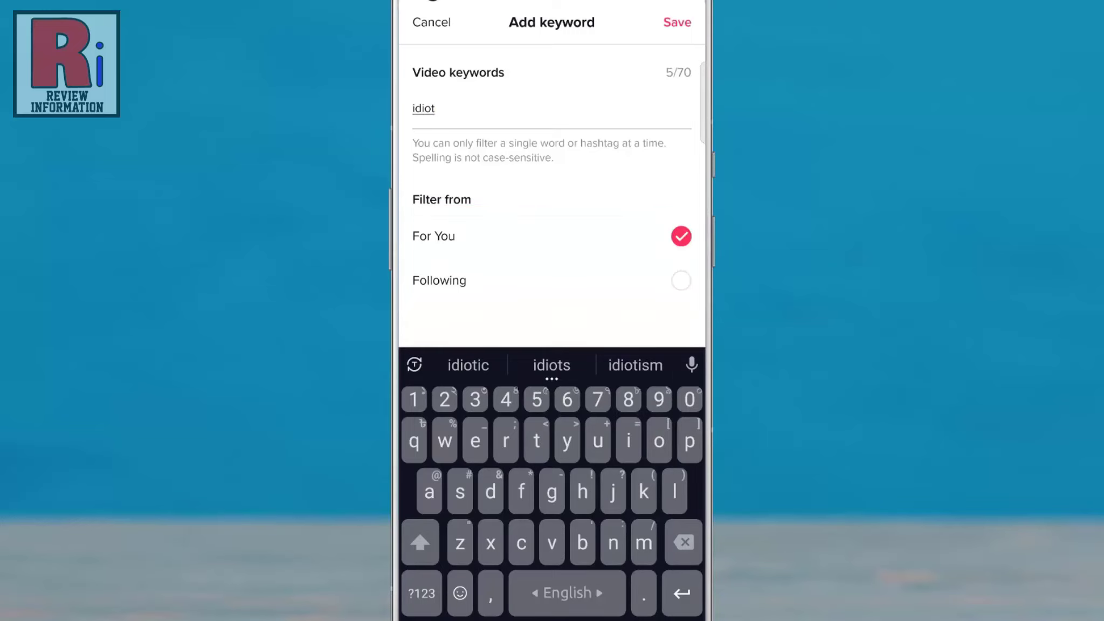
left_click(681, 279)
left_click(677, 22)
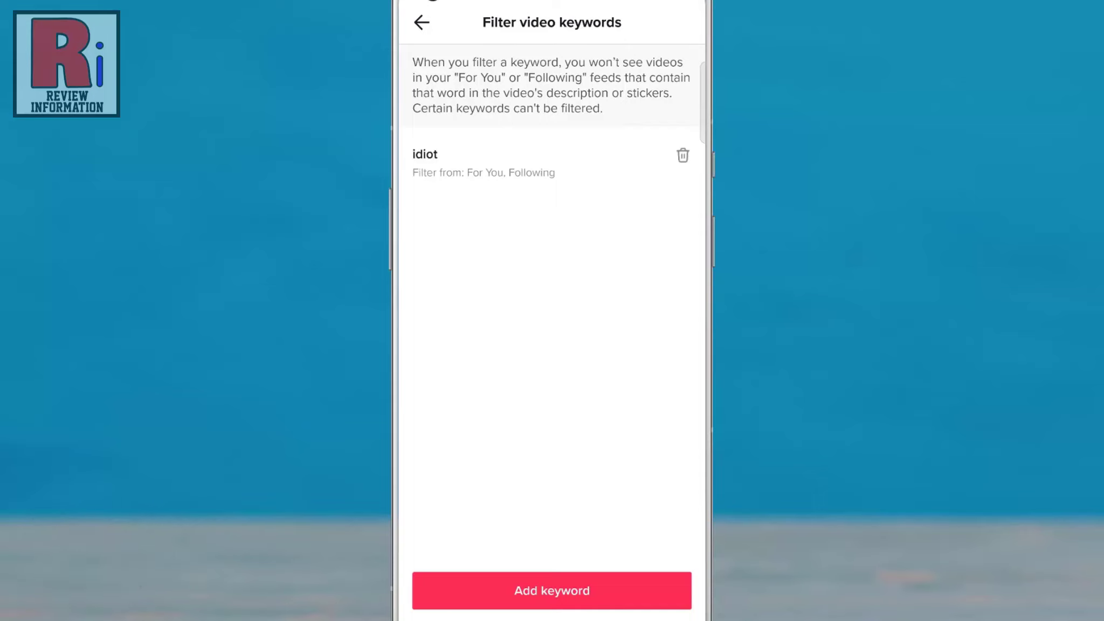
Save the keyword 'bad' as a filter applied to For You and Following.
left_click(615, 589)
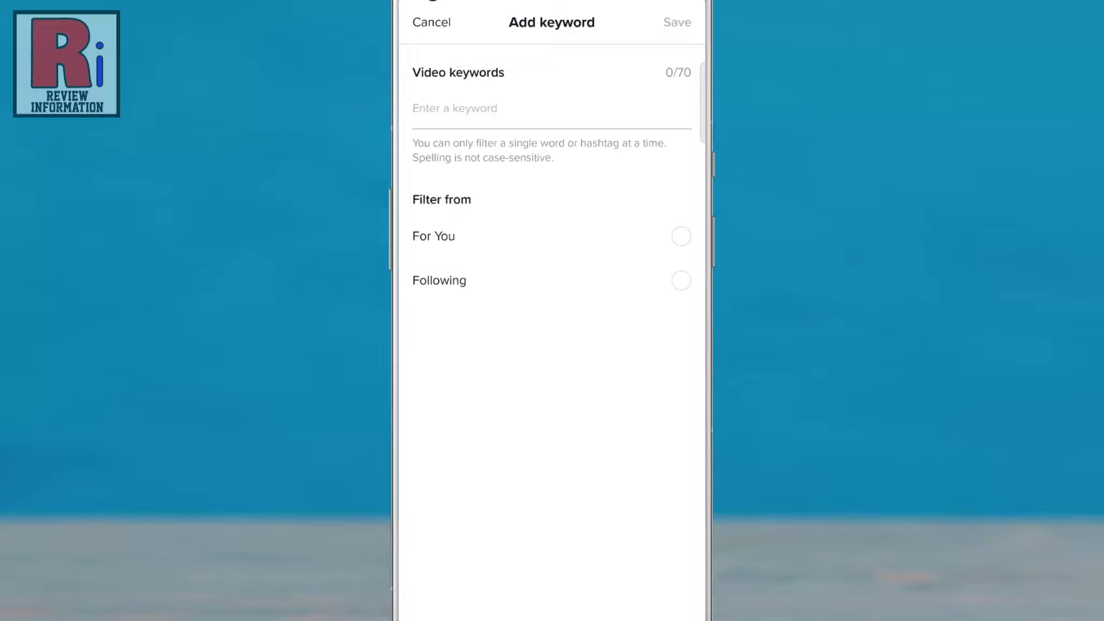
left_click(551, 113)
type("bad")
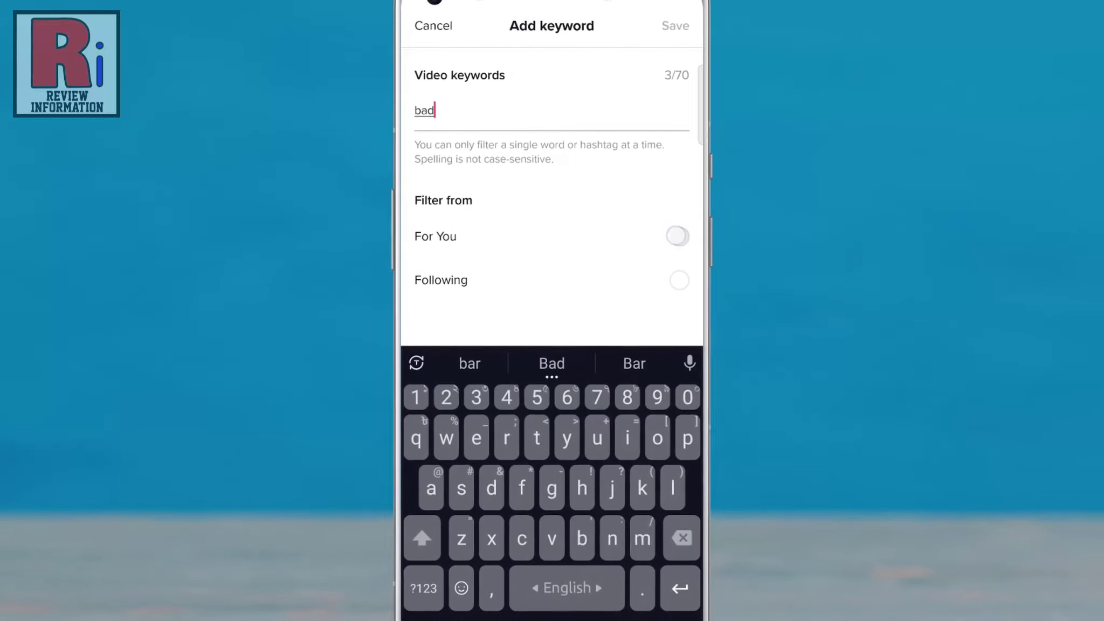
left_click(677, 236)
left_click(679, 280)
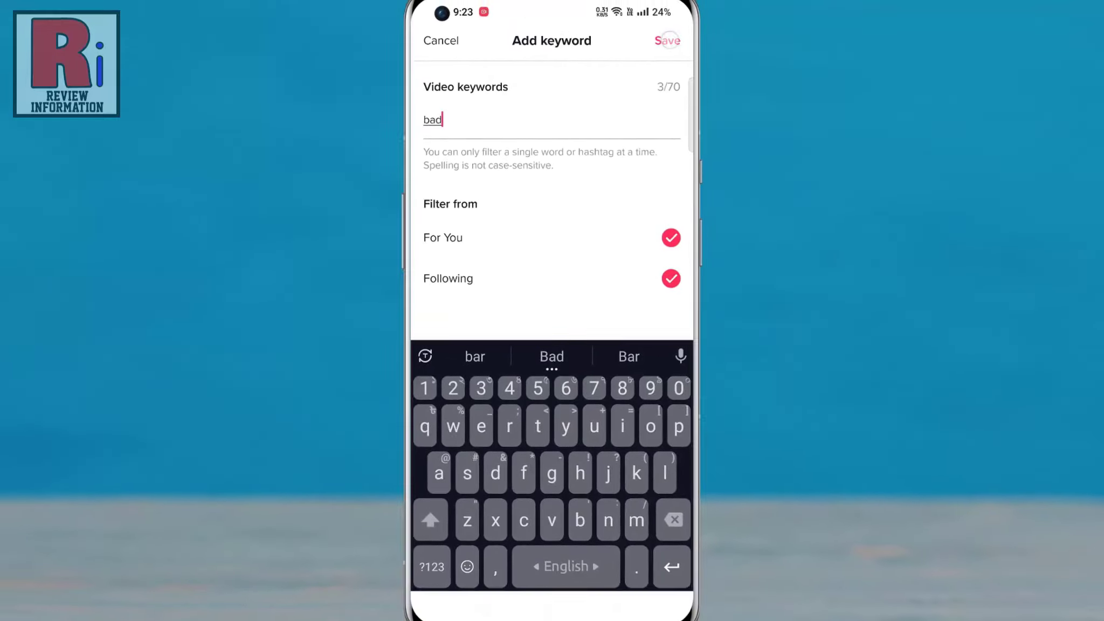
left_click(667, 41)
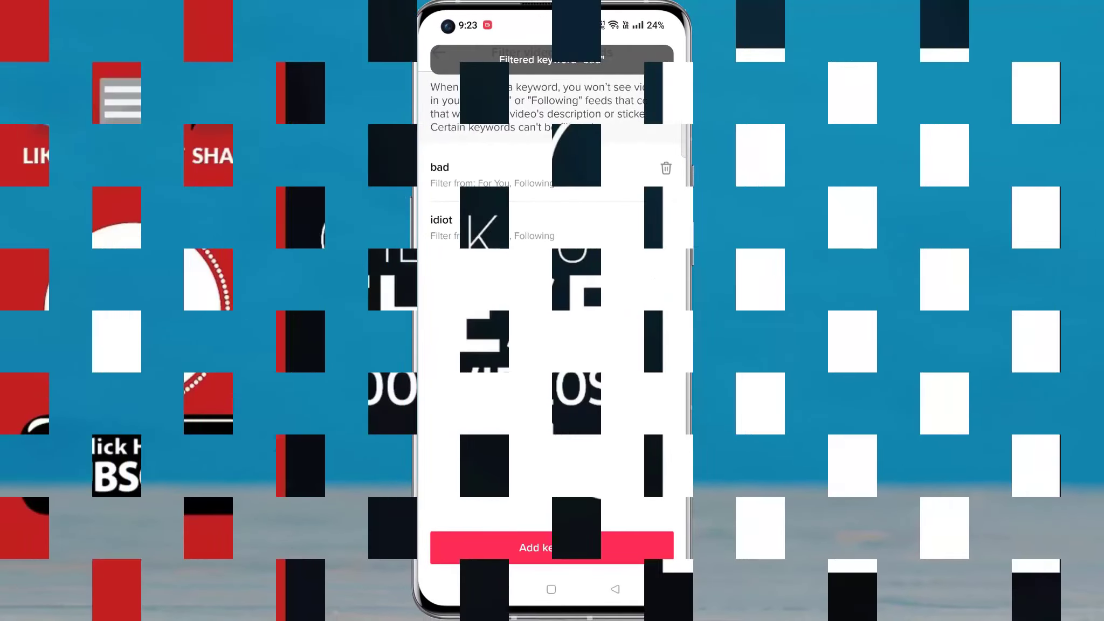